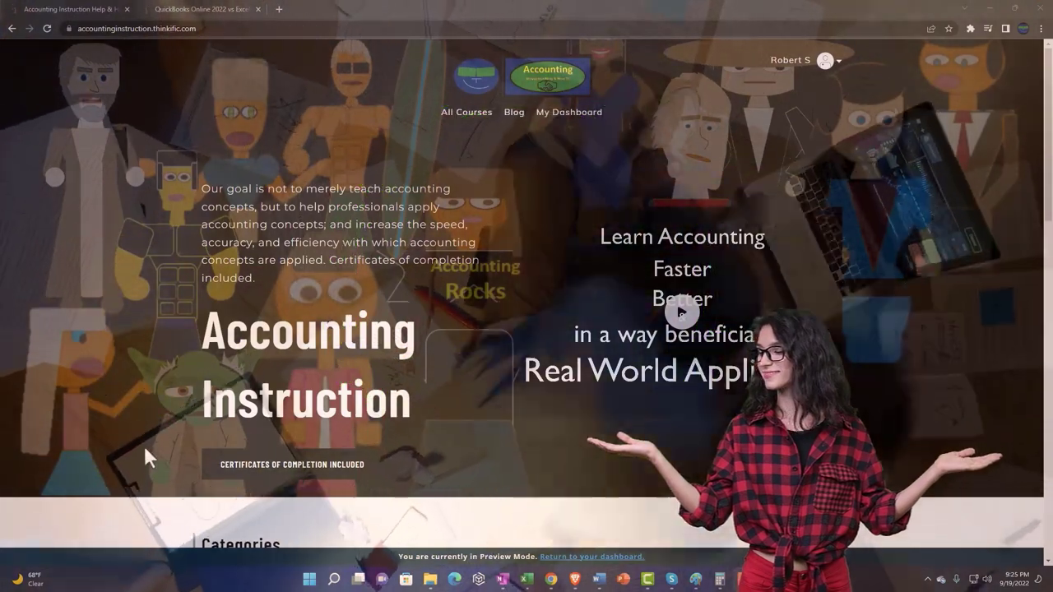
Browse the Thinkific course categories, then switch to the 'QuickBooks Online 2022 vs Excel' tab.
{"action": "scroll", "coordinate": [145, 458], "scroll_direction": "down", "scroll_amount": 7}
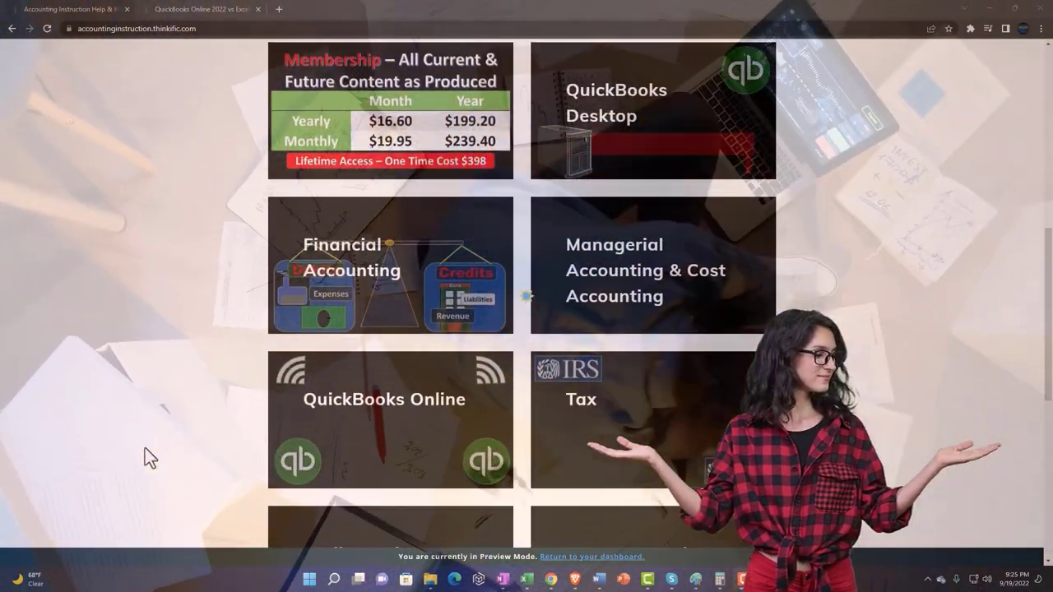
{"action": "scroll", "coordinate": [144, 459], "scroll_direction": "down", "scroll_amount": 5}
{"action": "scroll", "coordinate": [145, 458], "scroll_direction": "down", "scroll_amount": 1}
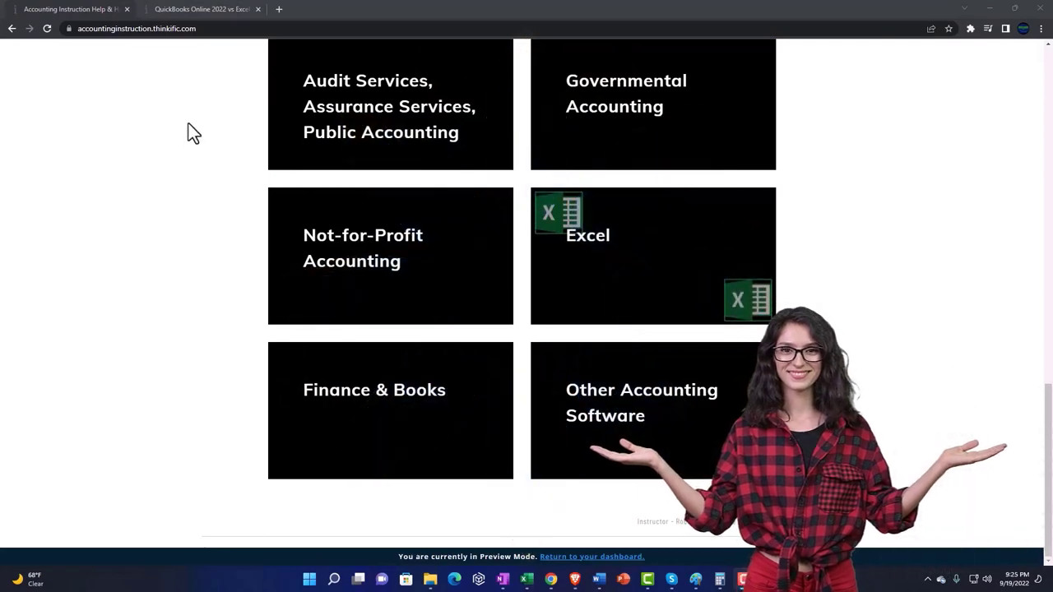
{"action": "left_click", "coordinate": [188, 12]}
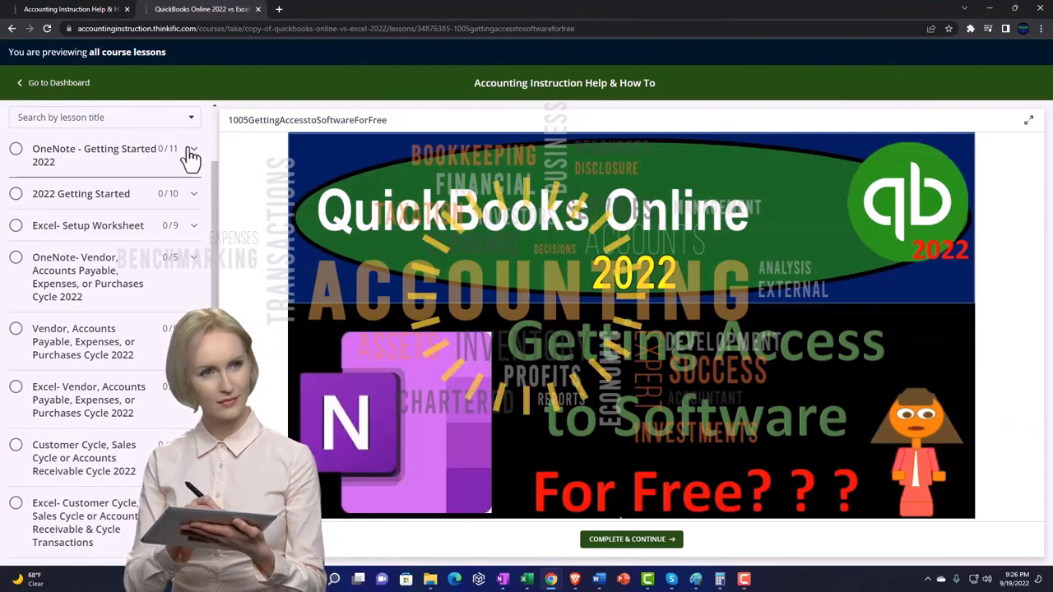
Expand the 'OneNote - Getting Started 2022' section in the lesson sidebar.
{"action": "left_click", "coordinate": [190, 156]}
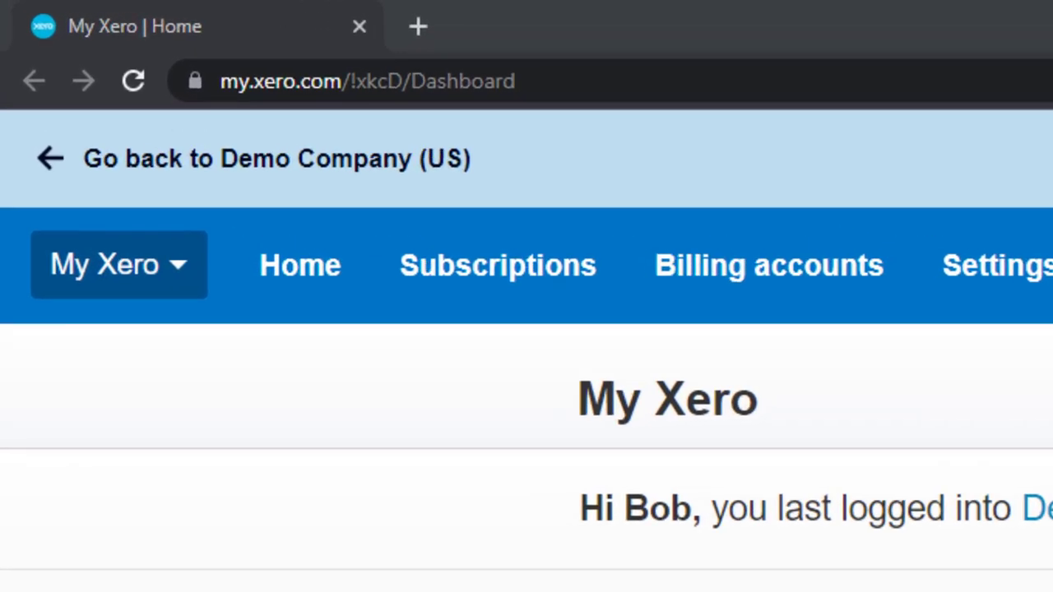
Zoom the page to 175% and launch 'Try the Demo Company (US)' from My Xero.
{"action": "key", "text": "ctrl+plus"}
{"action": "key", "text": "ctrl+plus"}
{"action": "key", "text": "ctrl+plus"}
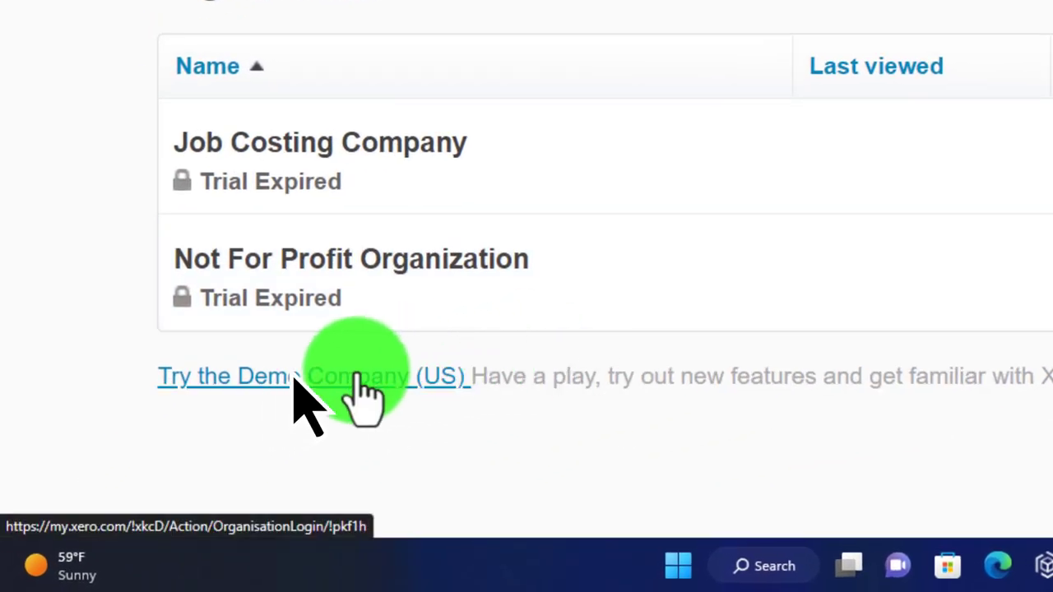
{"action": "left_click", "coordinate": [357, 376]}
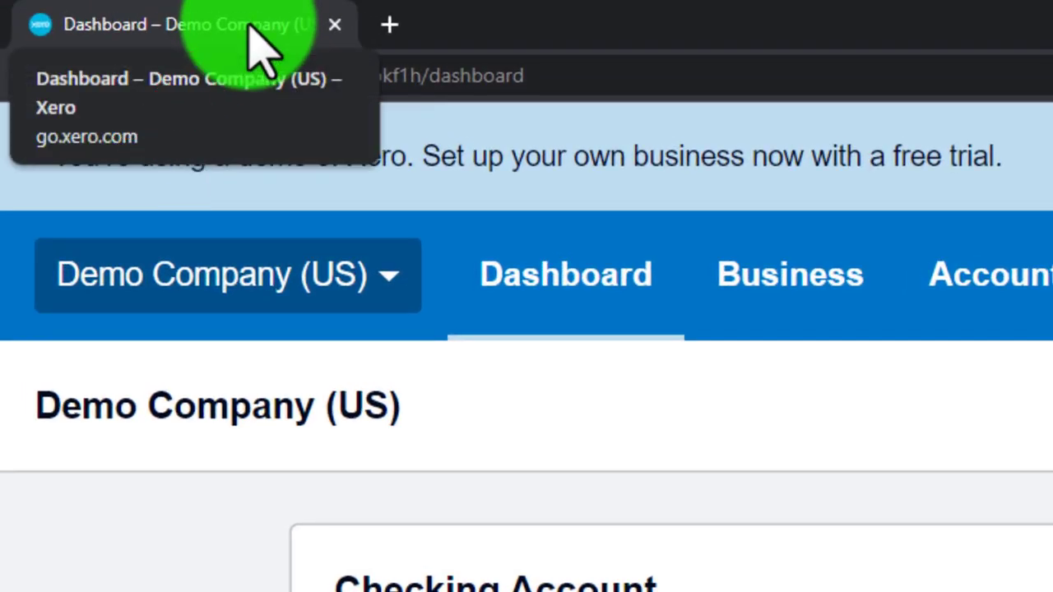
Duplicate the Demo Company dashboard tab twice, giving three tabs.
{"action": "right_click", "coordinate": [261, 51]}
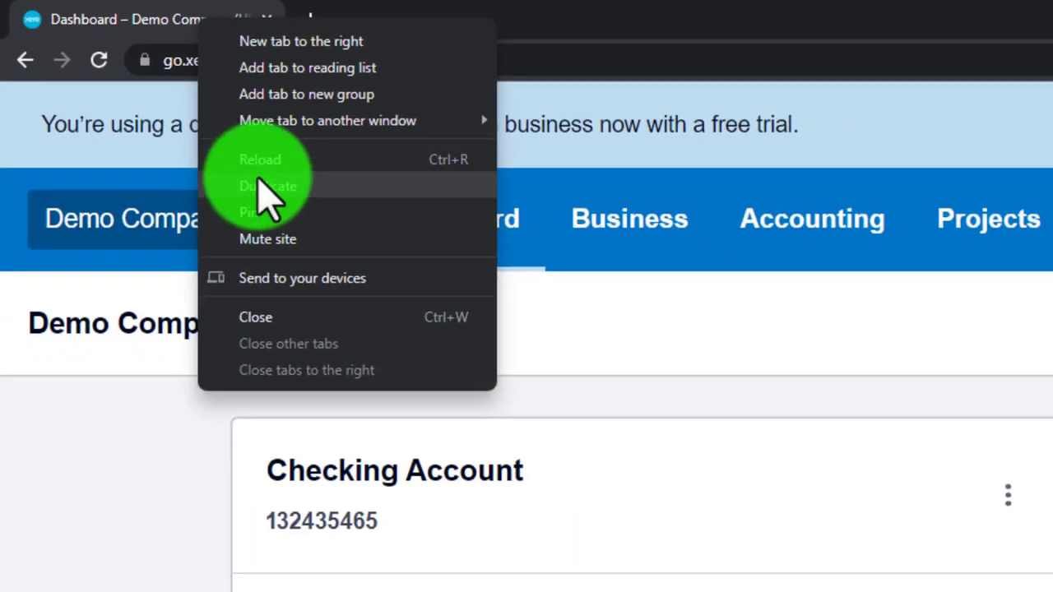
{"action": "left_click", "coordinate": [336, 234]}
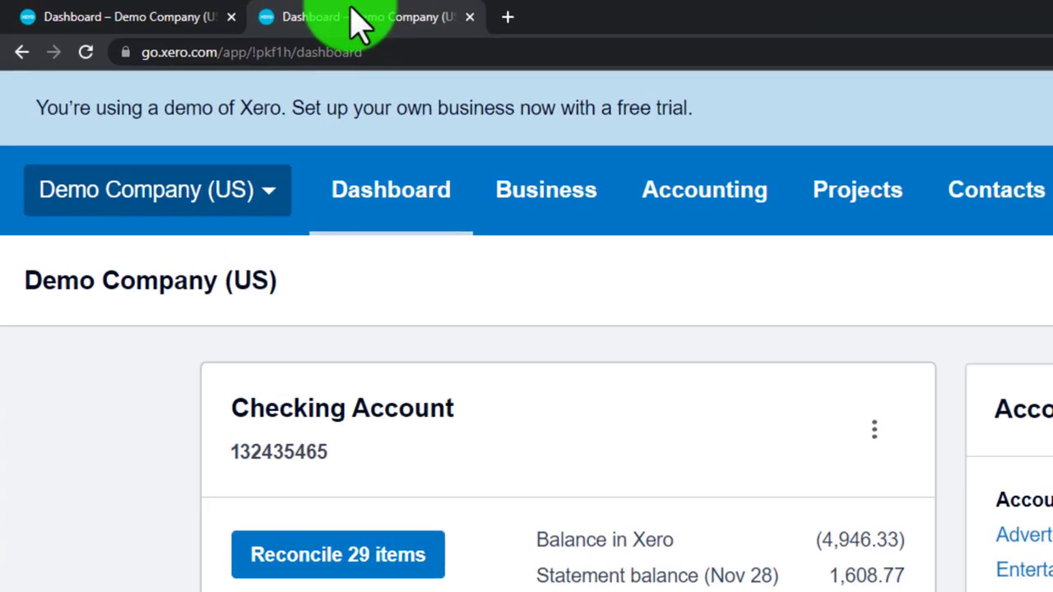
{"action": "right_click", "coordinate": [359, 20]}
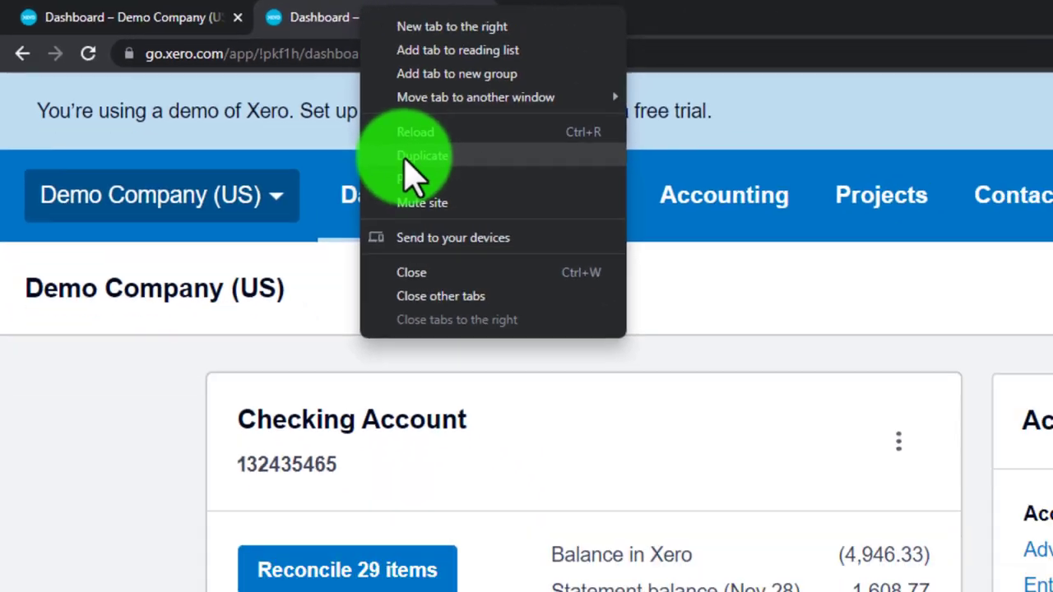
{"action": "left_click", "coordinate": [407, 156]}
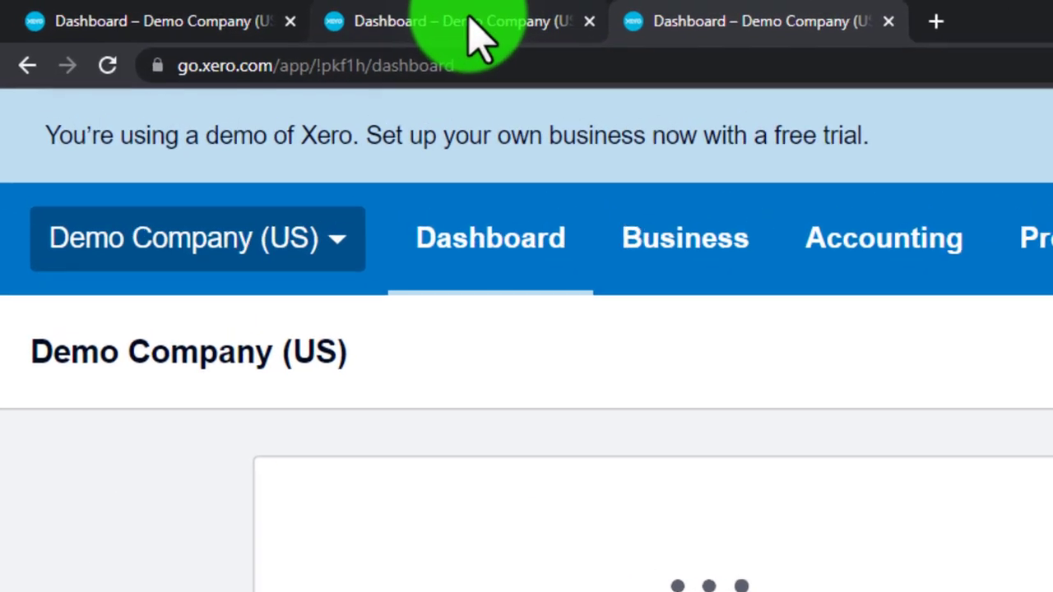
Load the Balance Sheet report from Accounting > Reports in the second tab.
{"action": "left_click", "coordinate": [281, 23]}
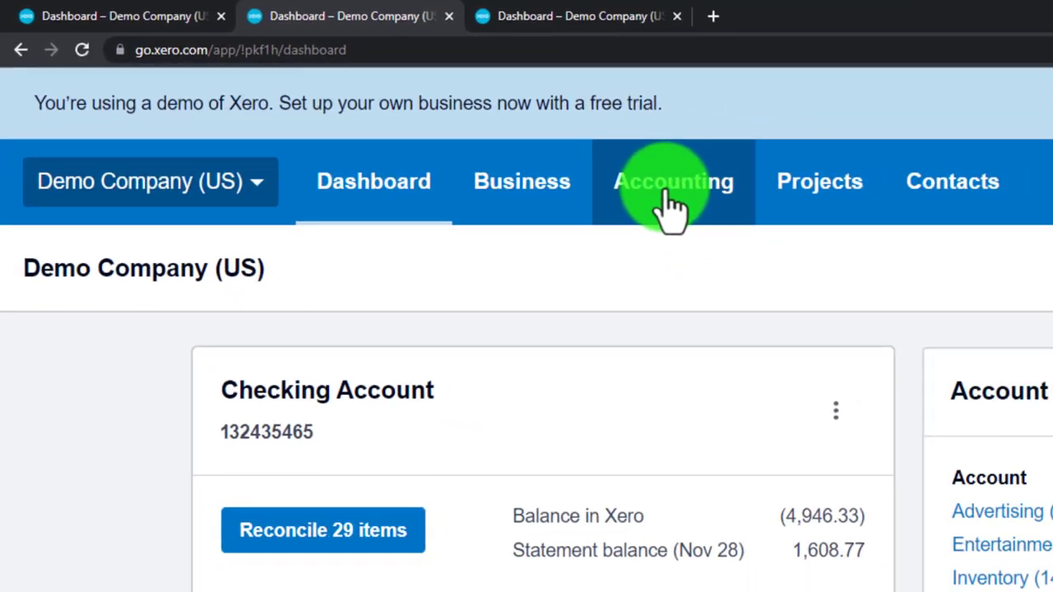
{"action": "left_click", "coordinate": [906, 271]}
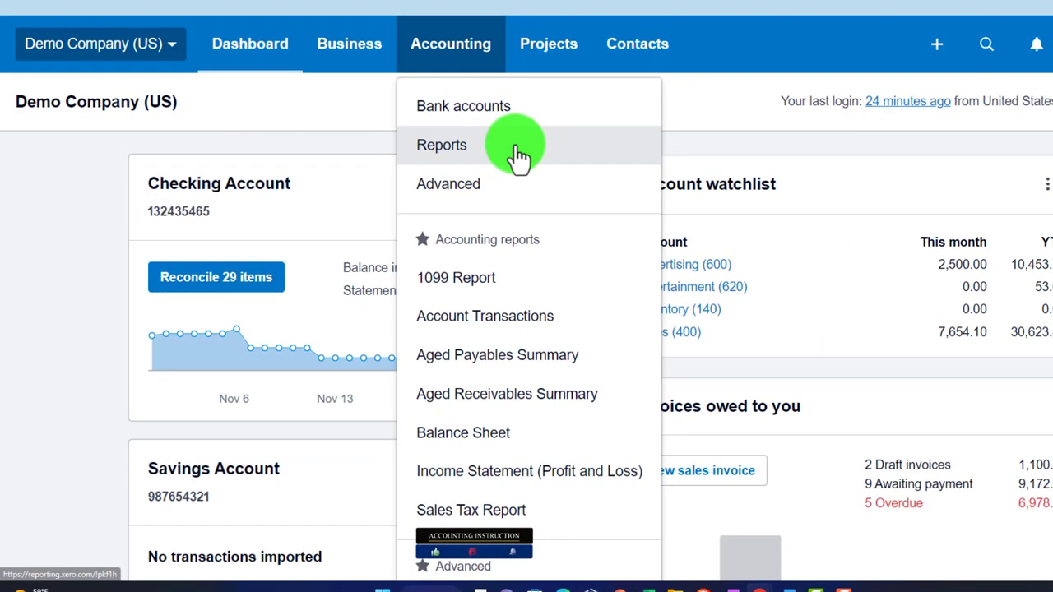
{"action": "left_click", "coordinate": [709, 315]}
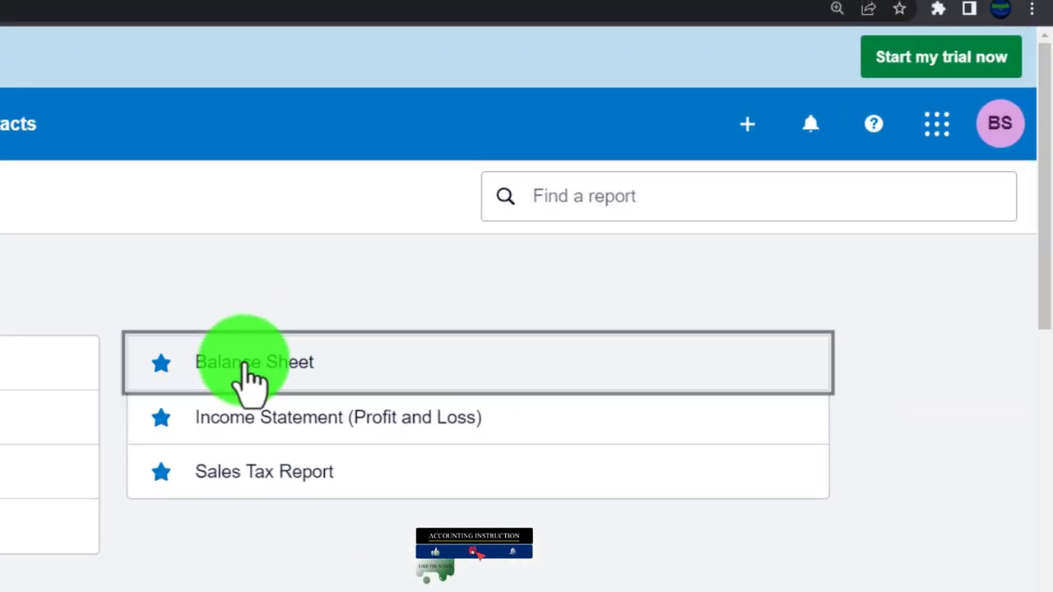
{"action": "left_click", "coordinate": [251, 379]}
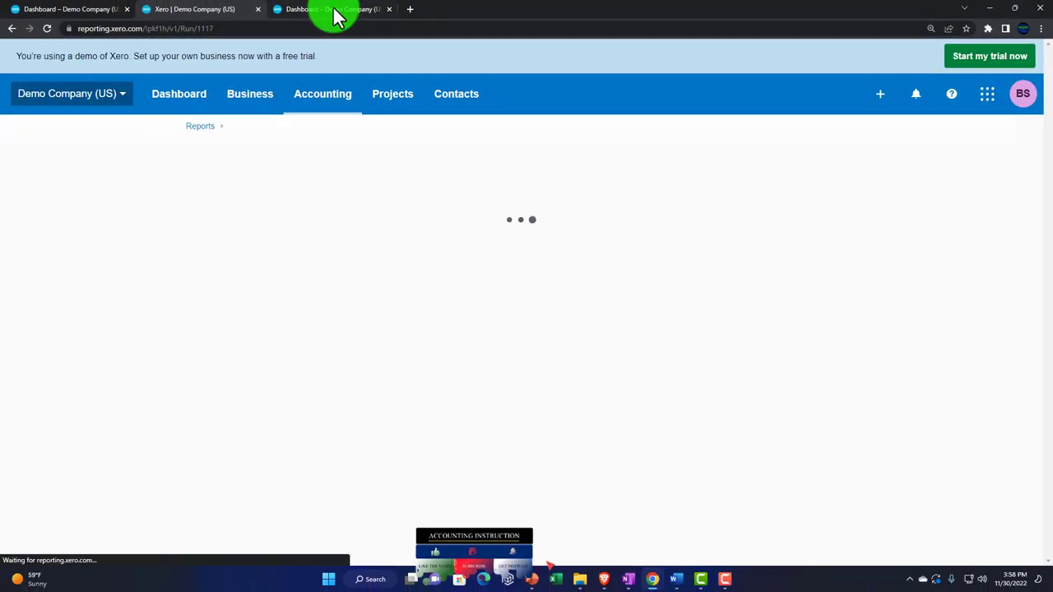
{"action": "left_click", "coordinate": [331, 10]}
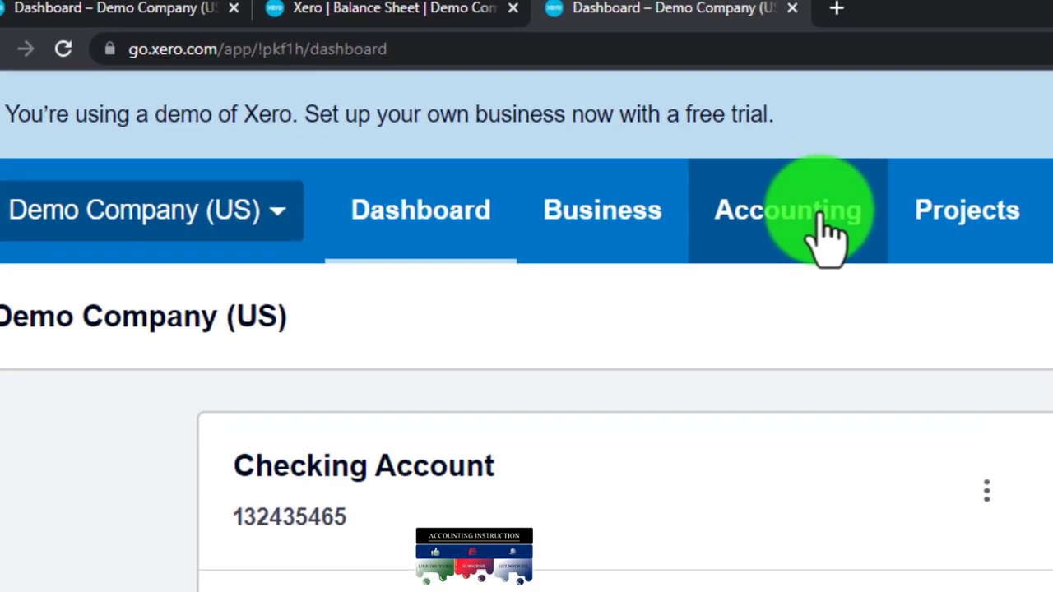
Open the 2022 Income Statement (Profit and Loss) in the third tab, then return to the Balance Sheet.
{"action": "left_click", "coordinate": [902, 247]}
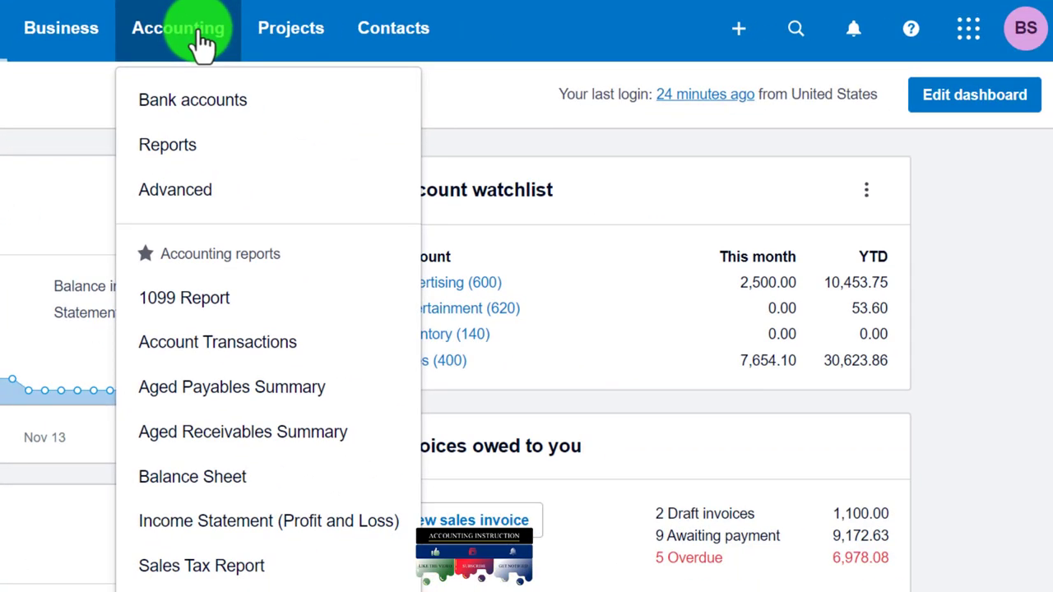
{"action": "left_click", "coordinate": [201, 144]}
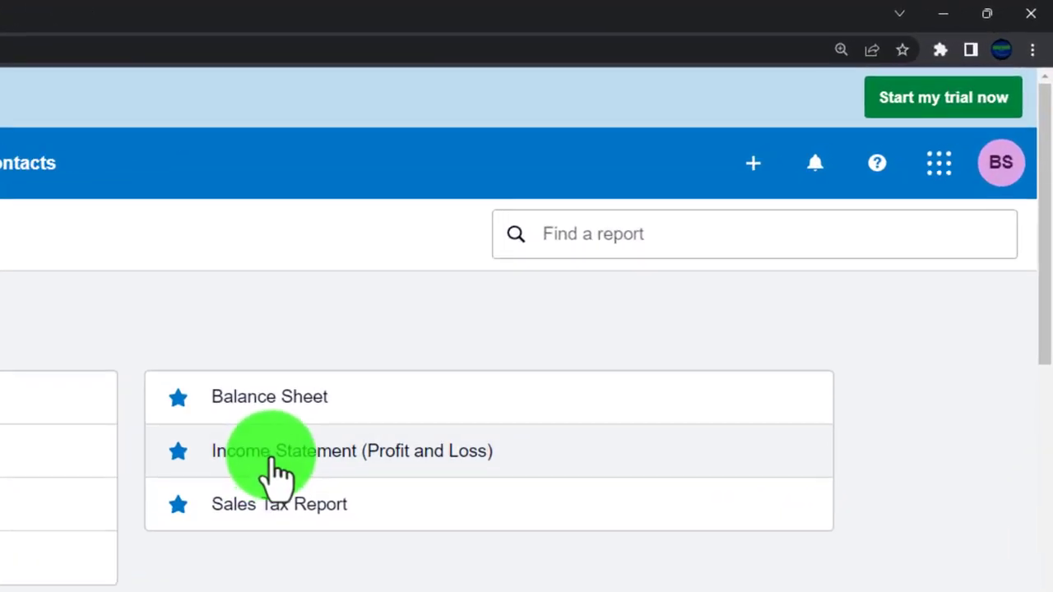
{"action": "left_click", "coordinate": [603, 264]}
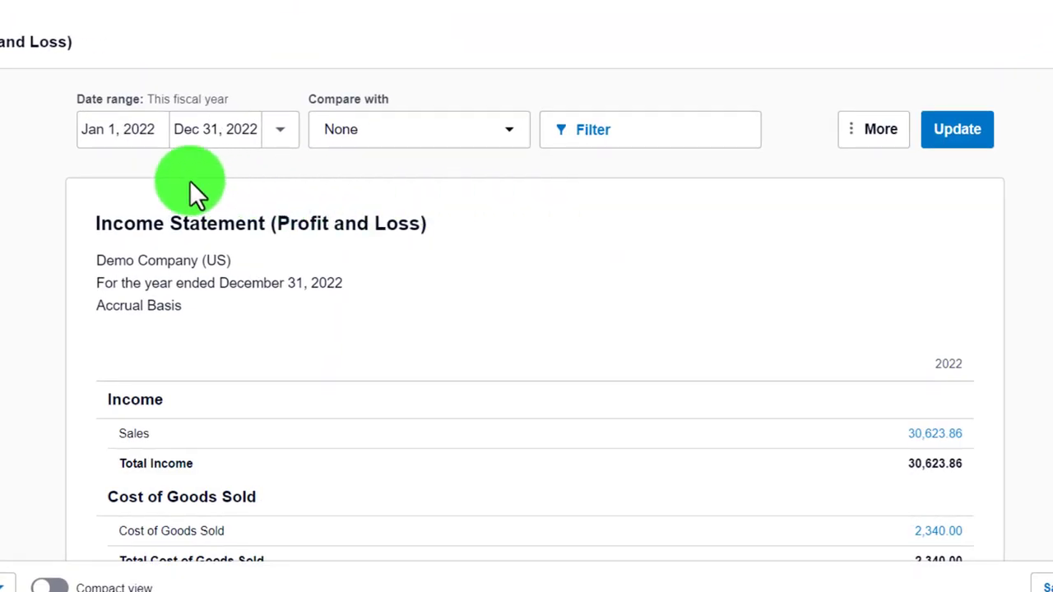
{"action": "scroll", "coordinate": [189, 180], "scroll_direction": "down", "scroll_amount": 3}
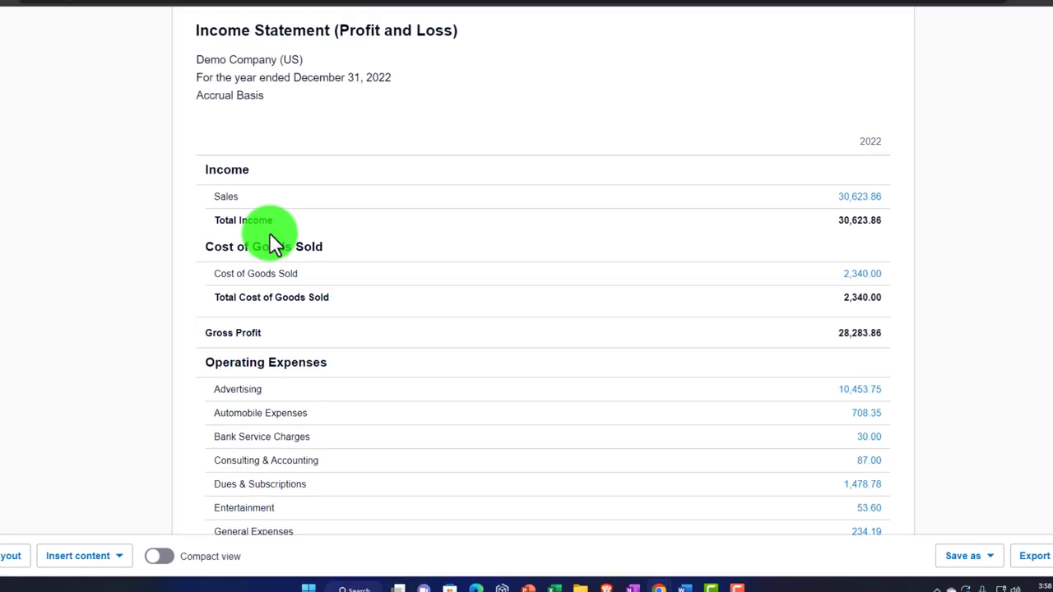
{"action": "scroll", "coordinate": [293, 249], "scroll_direction": "up", "scroll_amount": 1}
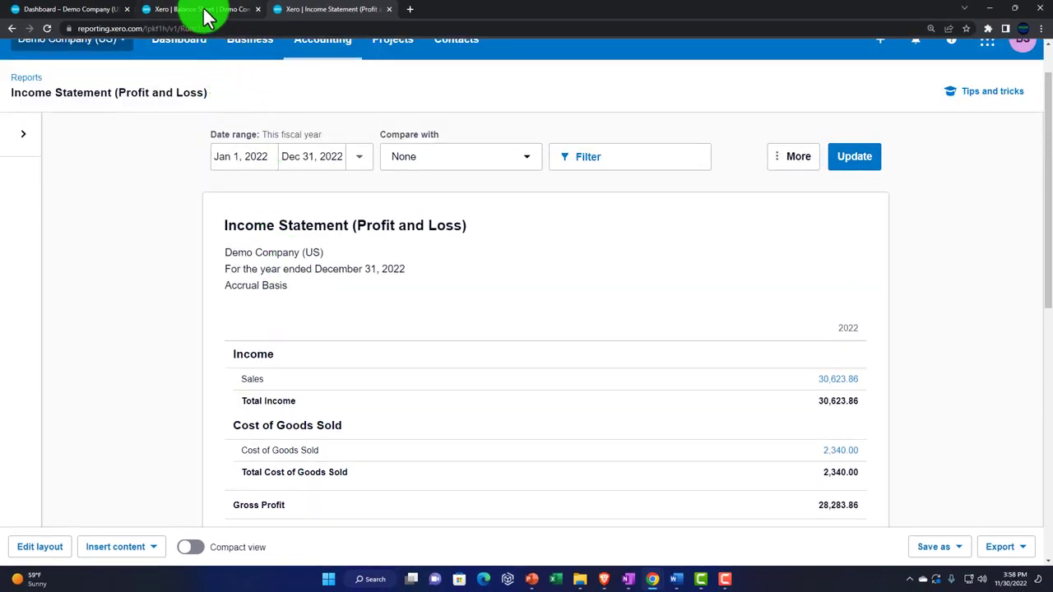
{"action": "left_click", "coordinate": [205, 17]}
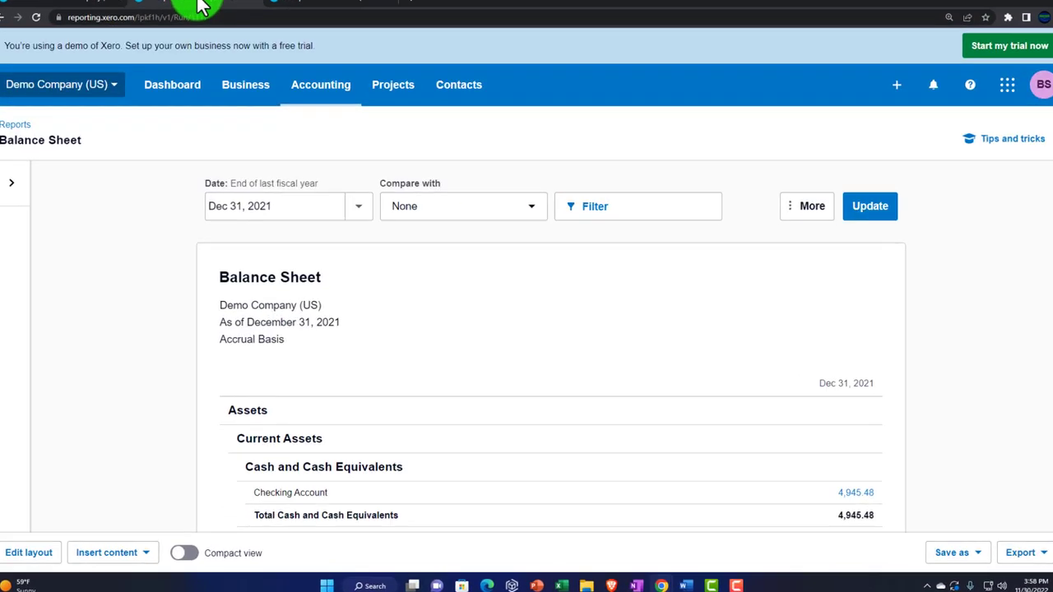
Update the Balance Sheet to December 31, 2022, then go back to the dashboard tab.
{"action": "left_click", "coordinate": [296, 120]}
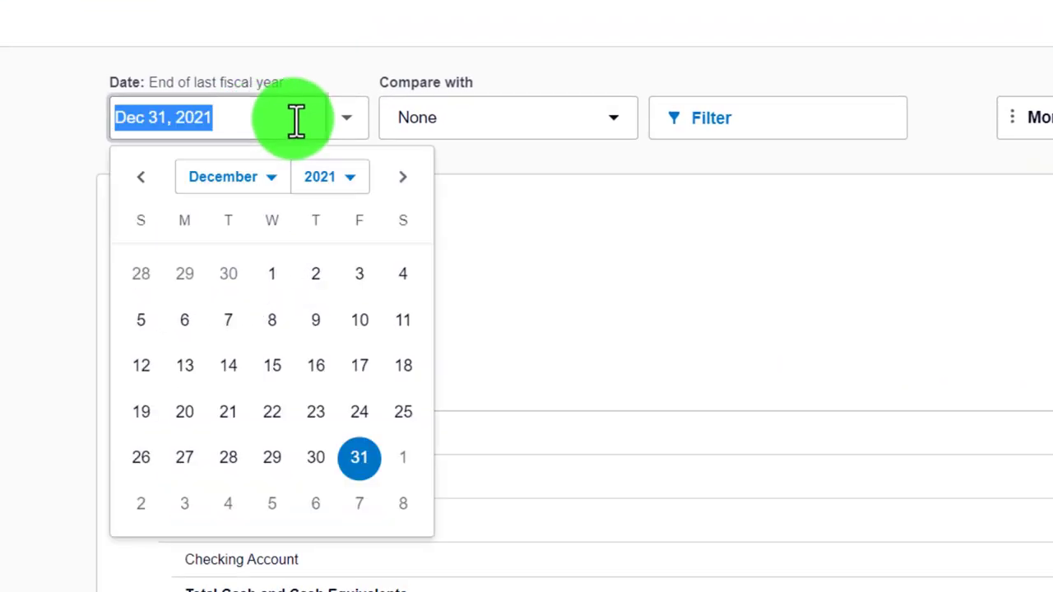
{"action": "left_click", "coordinate": [329, 178]}
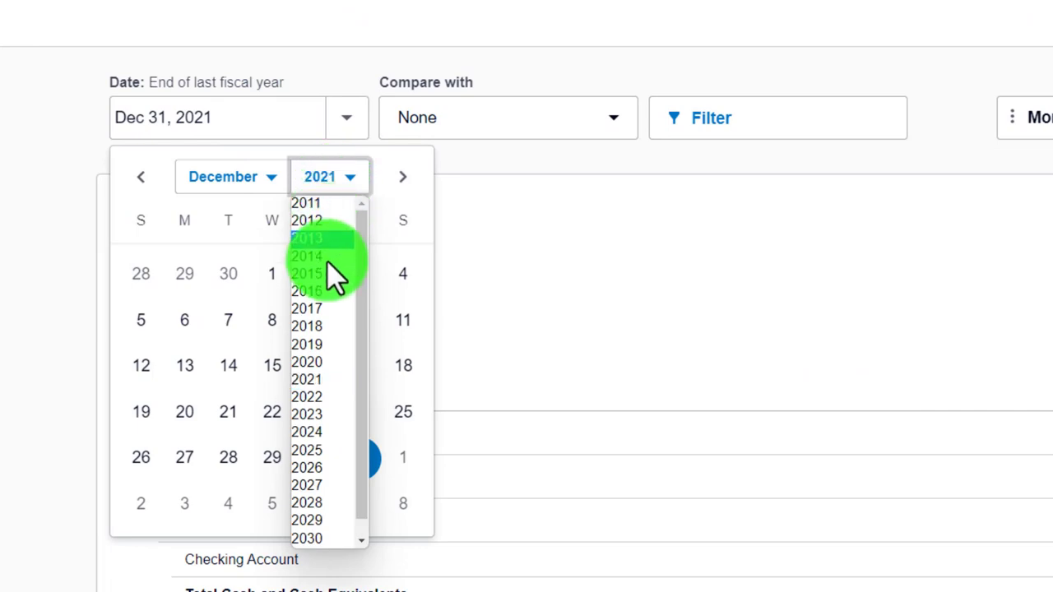
{"action": "left_click", "coordinate": [322, 383]}
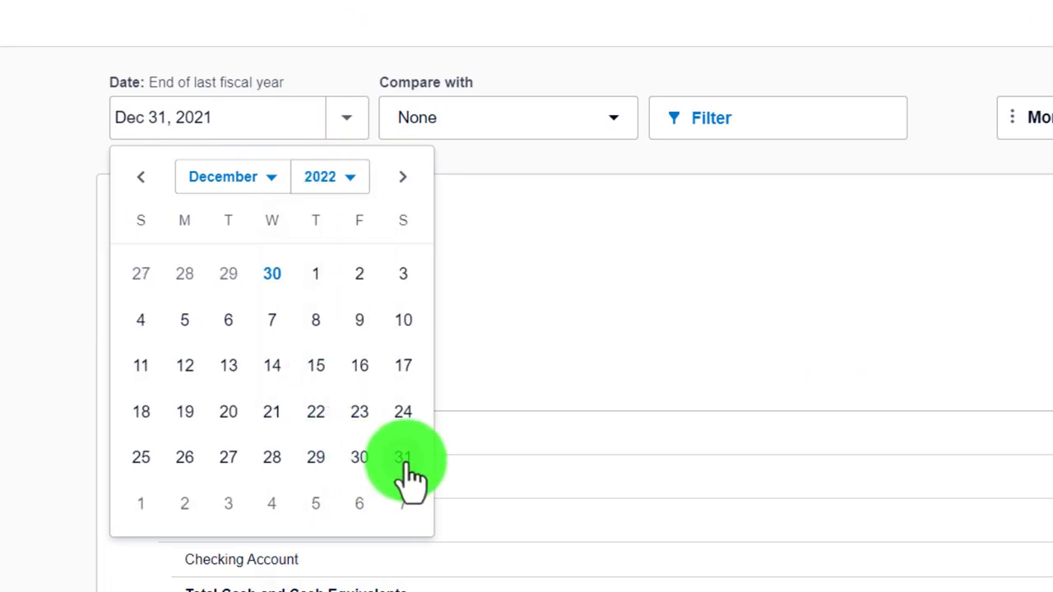
{"action": "left_click", "coordinate": [403, 458]}
{"action": "left_click", "coordinate": [1016, 152]}
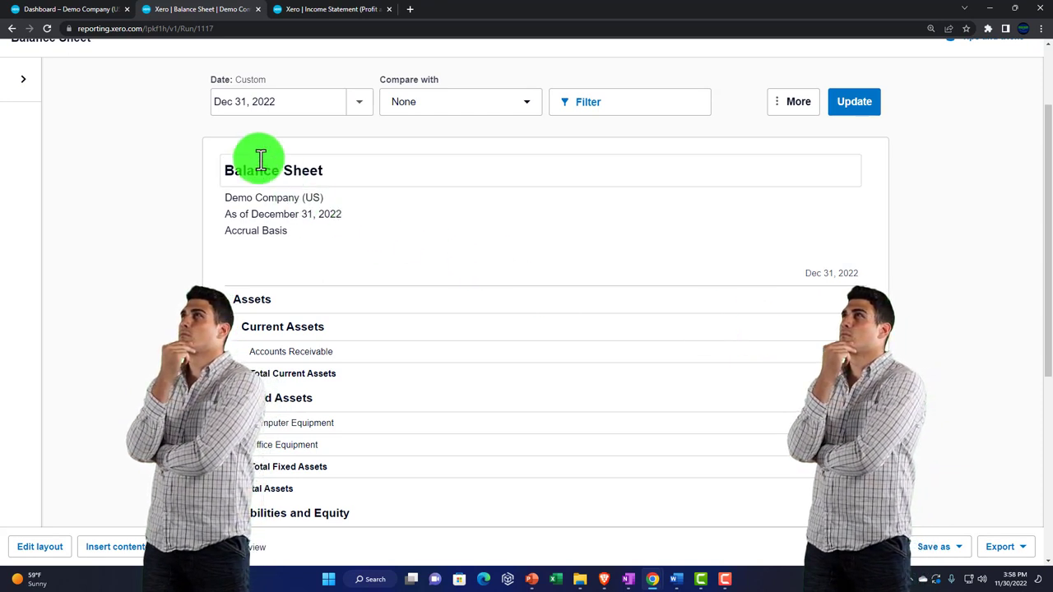
{"action": "left_click", "coordinate": [82, 11]}
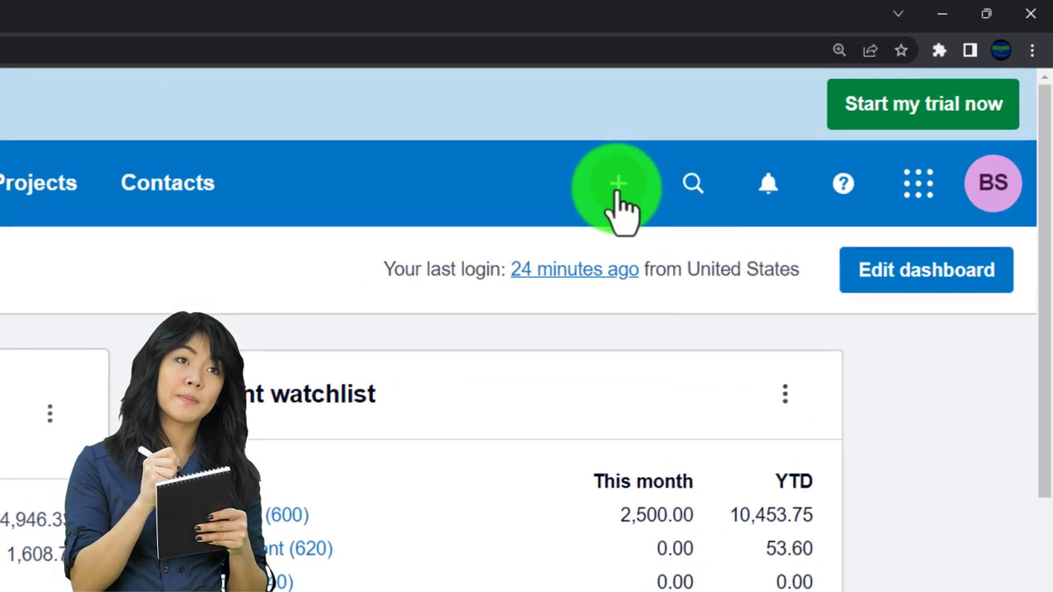
Show Xero's + Create new menu, then switch to the OneNote Xero 2023 notebook.
{"action": "left_click", "coordinate": [805, 105]}
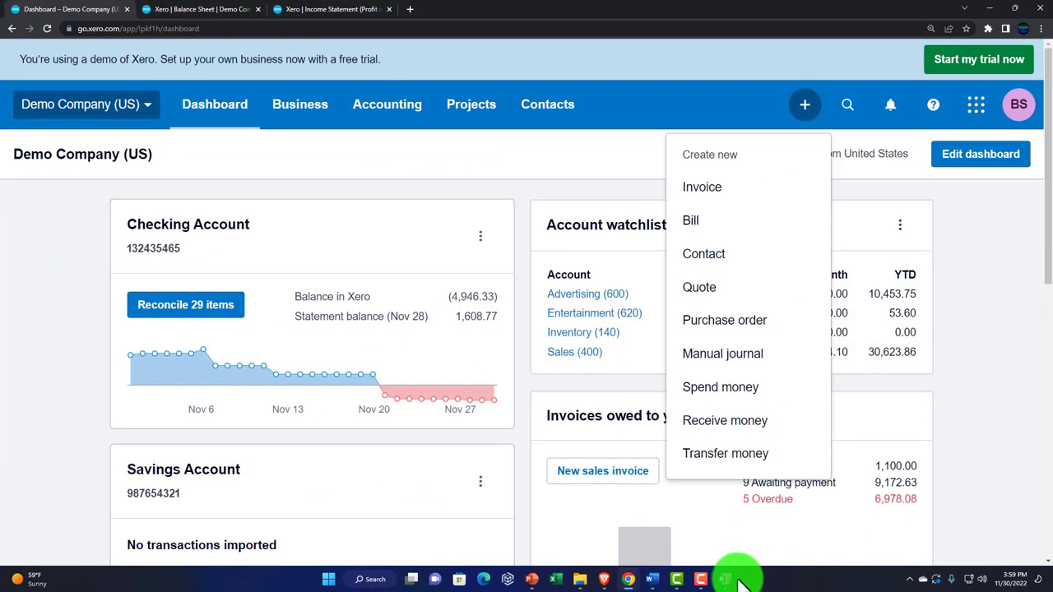
{"action": "left_click", "coordinate": [728, 580]}
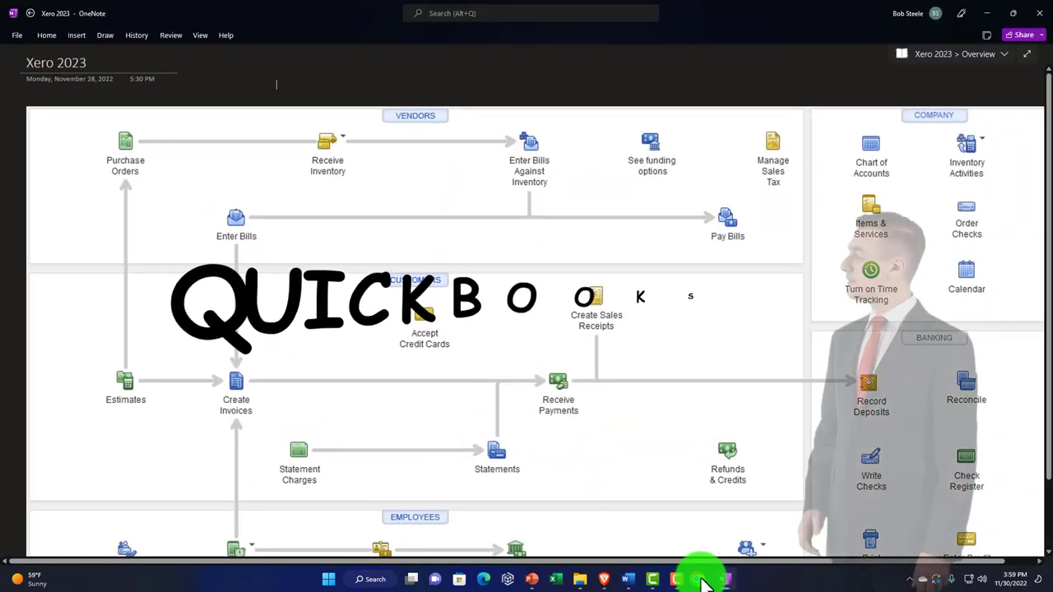